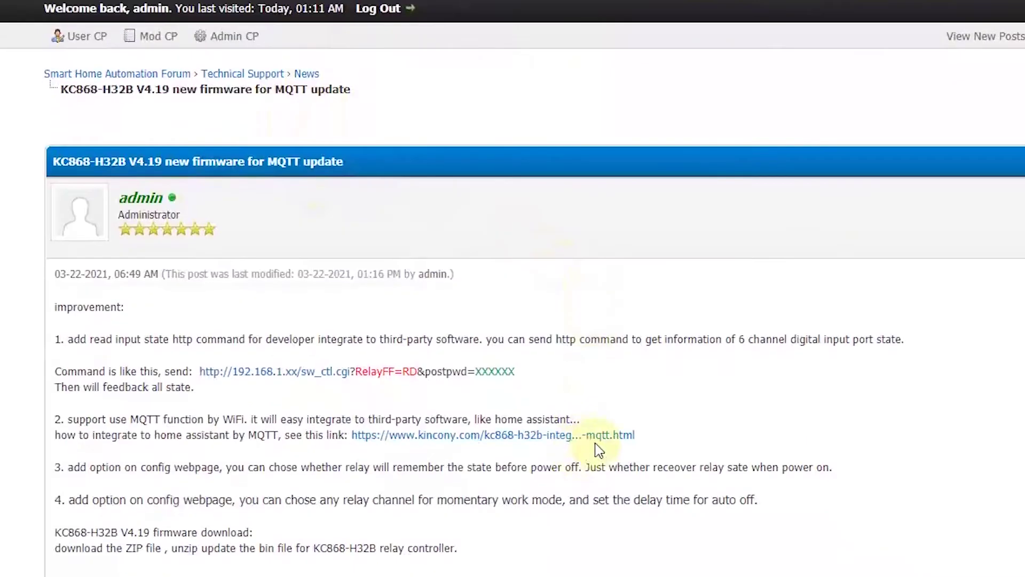
Highlight the V4.19 notes on the first improvement, MQTT support and config webpage option, then go to the controller tab
{"action": "triple_click", "coordinate": [69, 341]}
{"action": "left_click_drag", "start_coordinate": [71, 419], "coordinate": [130, 421]}
{"action": "left_click_drag", "start_coordinate": [91, 470], "coordinate": [259, 501]}
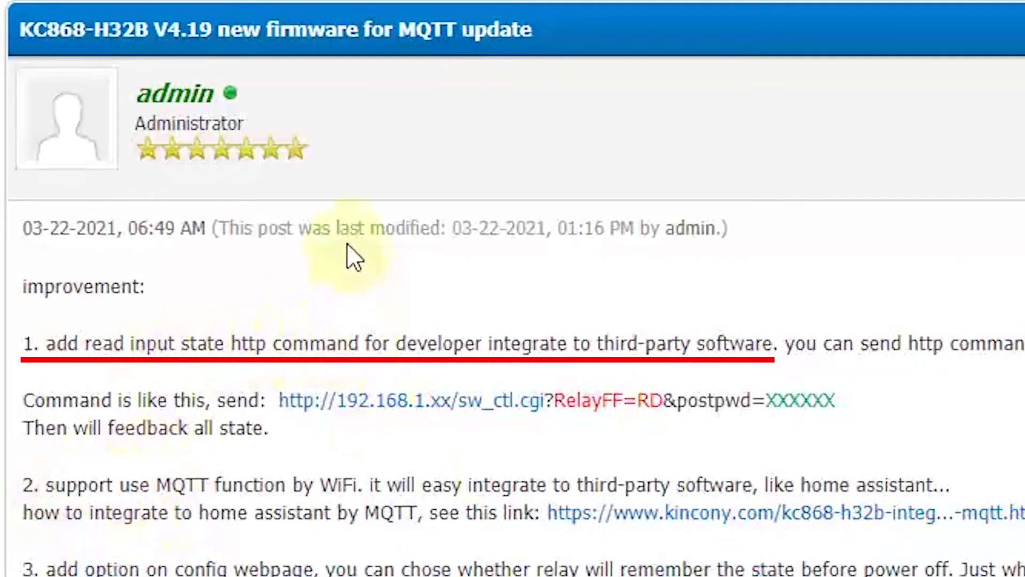
{"action": "left_click", "coordinate": [217, 12]}
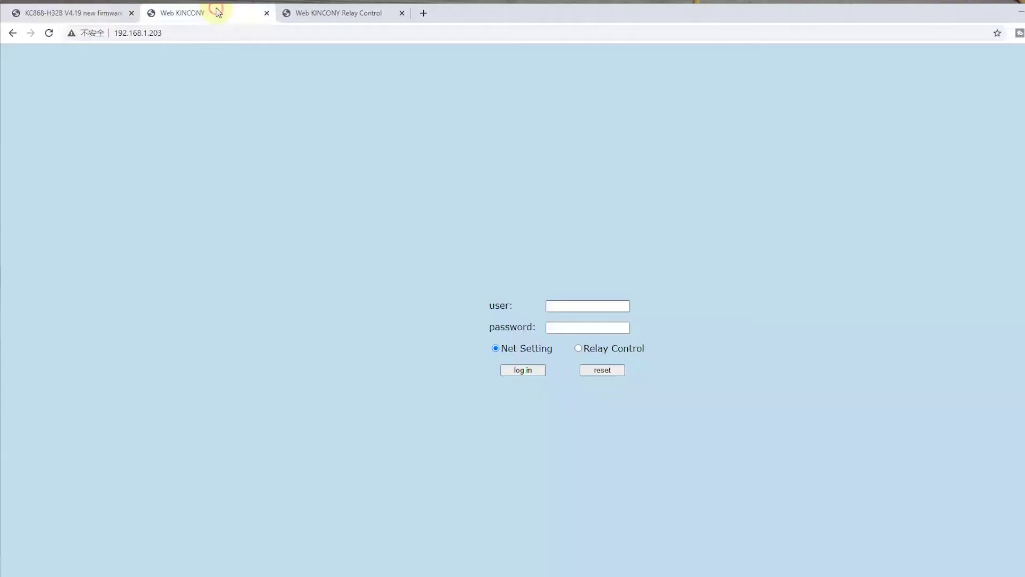
Log in with the saved username and password, choosing the Relay Control mode
{"action": "left_click", "coordinate": [565, 306]}
{"action": "left_click", "coordinate": [566, 325]}
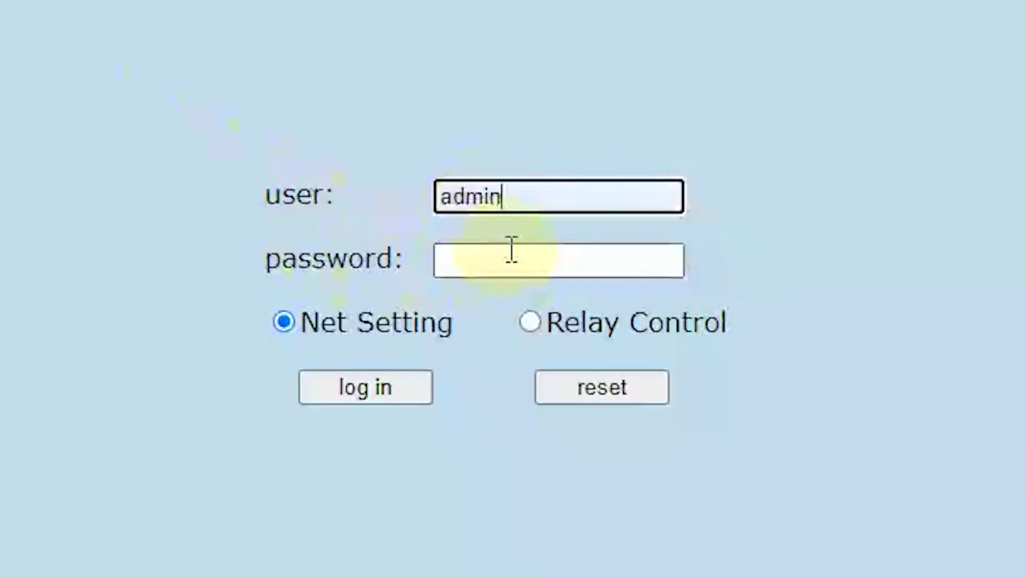
{"action": "left_click", "coordinate": [512, 249]}
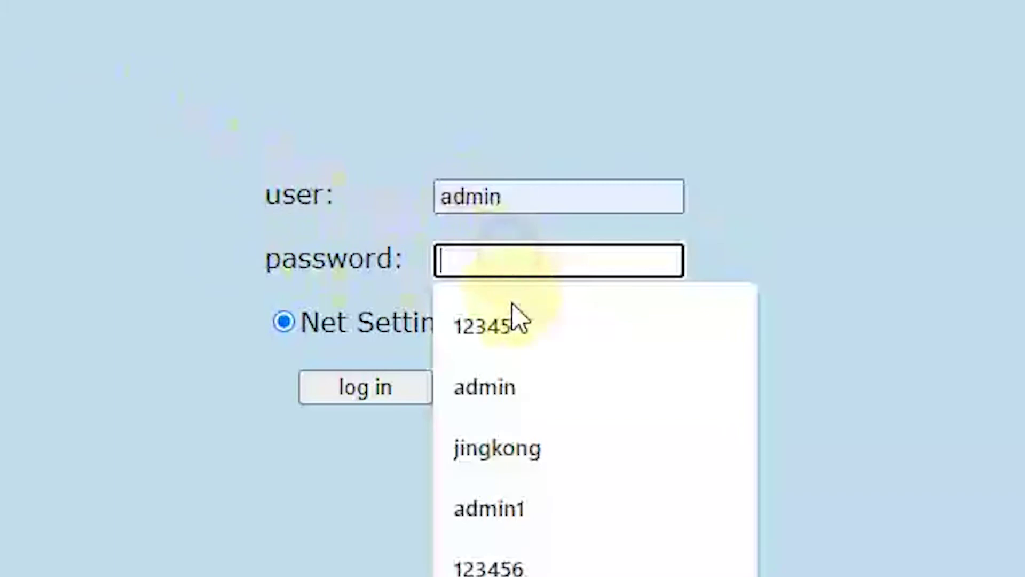
{"action": "left_click", "coordinate": [514, 319]}
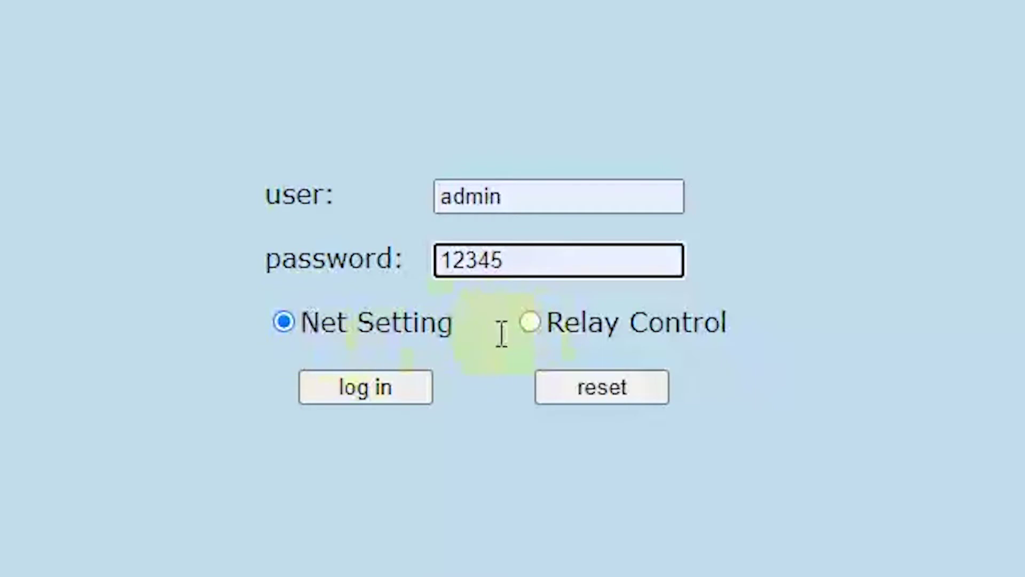
{"action": "left_click", "coordinate": [529, 323]}
{"action": "left_click", "coordinate": [402, 391]}
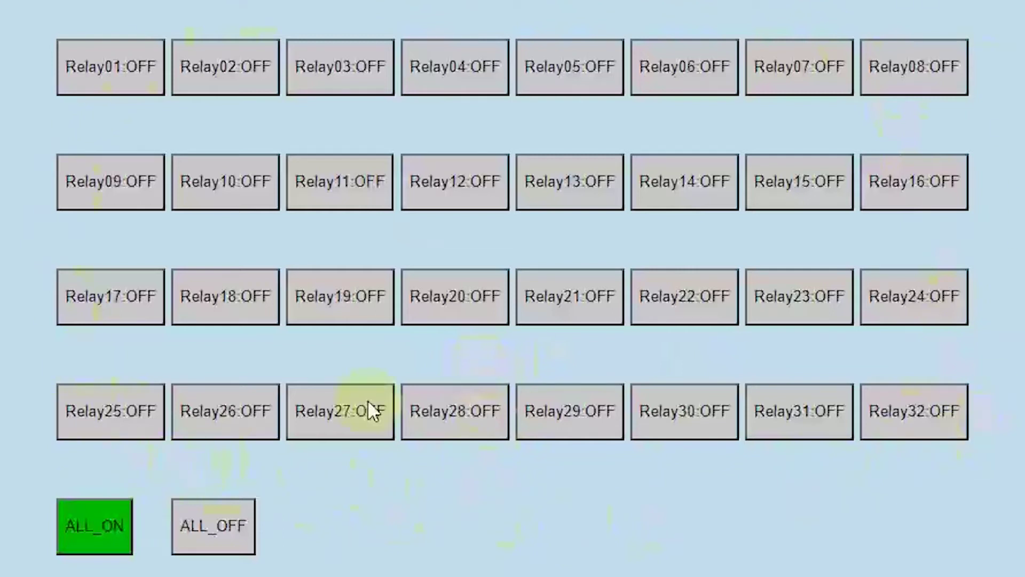
Switch Relay01 through Relay05 on one by one, then back off in reverse order
{"action": "left_click", "coordinate": [107, 60]}
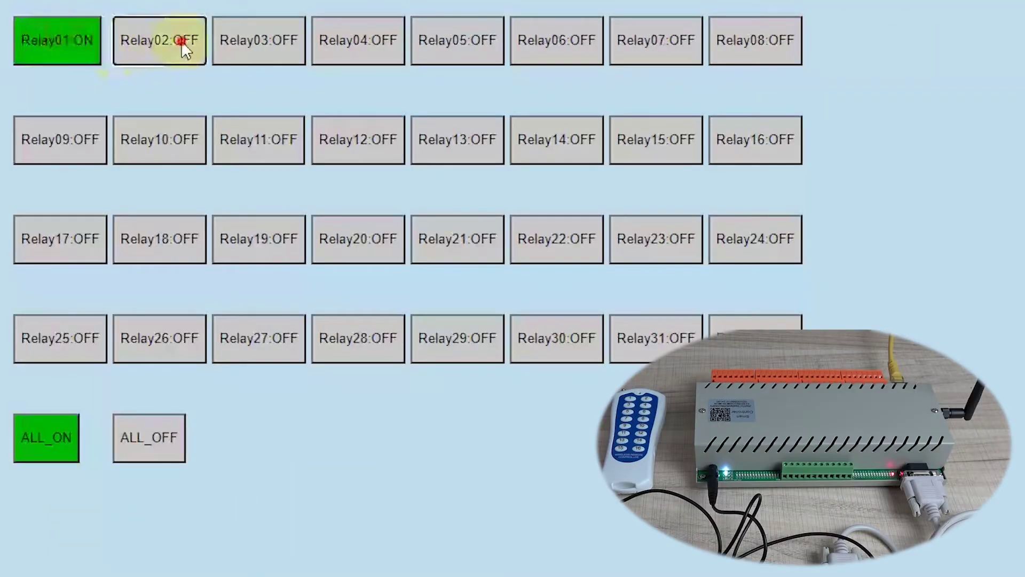
{"action": "left_click", "coordinate": [181, 40]}
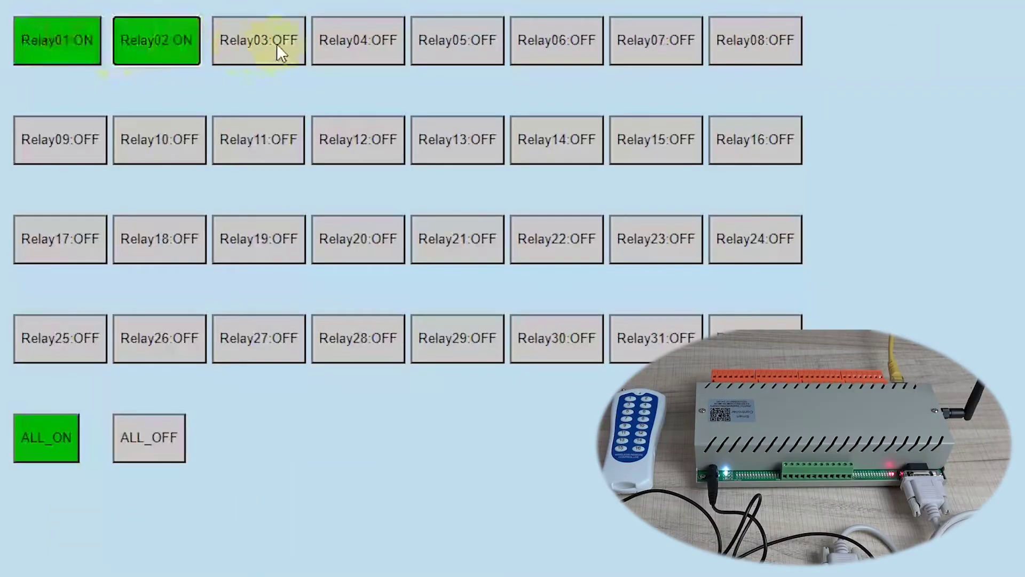
{"action": "left_click", "coordinate": [277, 44]}
{"action": "left_click", "coordinate": [354, 37]}
{"action": "left_click", "coordinate": [446, 45]}
{"action": "left_click", "coordinate": [427, 47]}
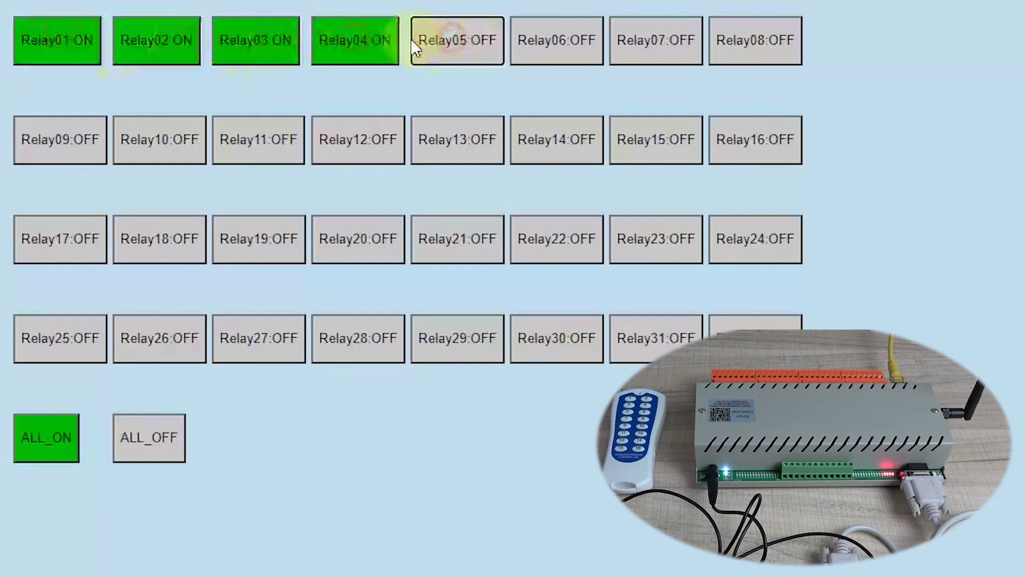
{"action": "left_click", "coordinate": [369, 45]}
{"action": "left_click", "coordinate": [281, 49]}
{"action": "left_click", "coordinate": [176, 52]}
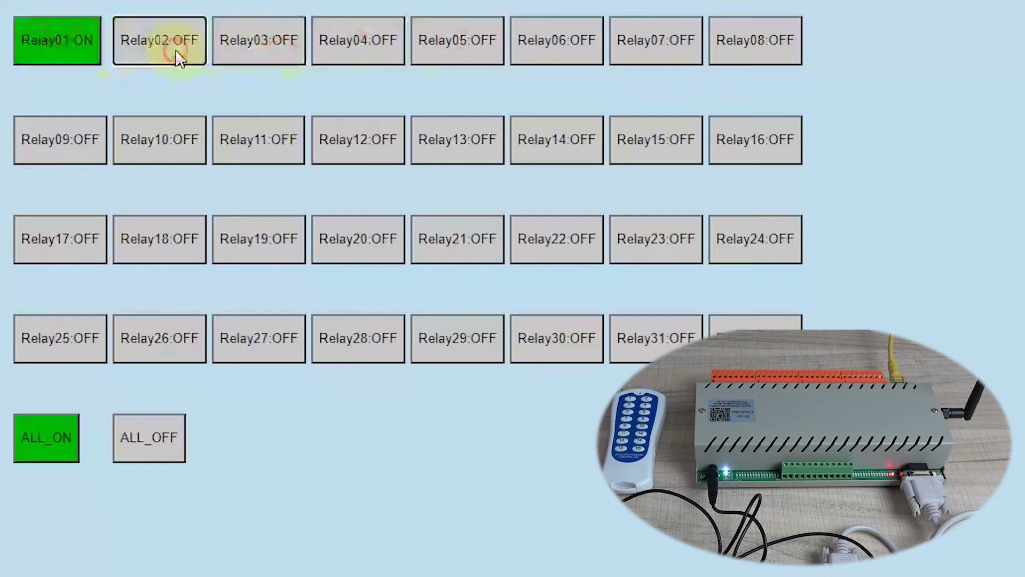
{"action": "left_click", "coordinate": [90, 59]}
Turn all 32 relays on and off, then leave Relay01 and Relay02 on
{"action": "left_click", "coordinate": [47, 419]}
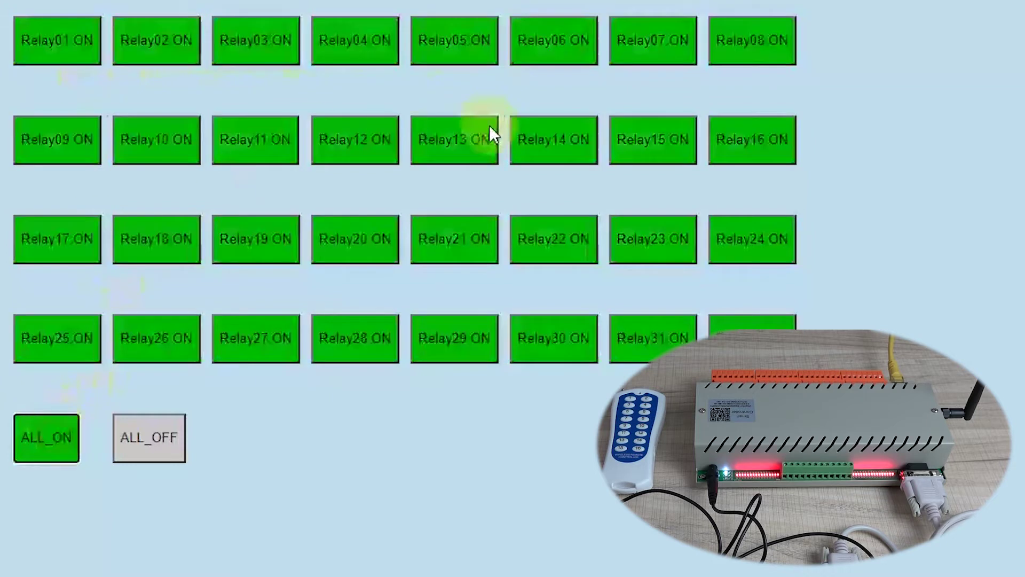
{"action": "left_click", "coordinate": [164, 435]}
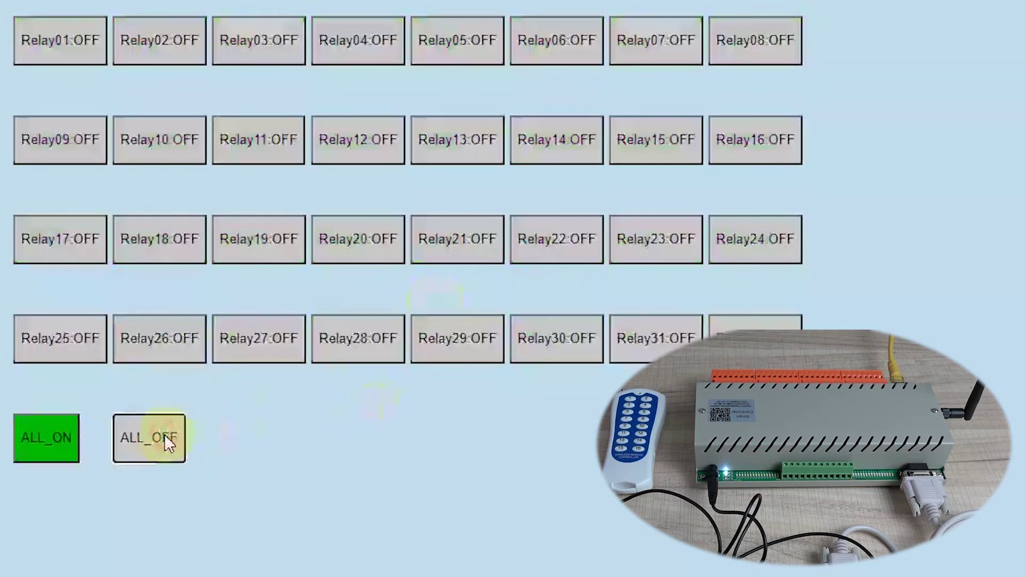
{"action": "left_click", "coordinate": [71, 44]}
{"action": "left_click", "coordinate": [171, 42]}
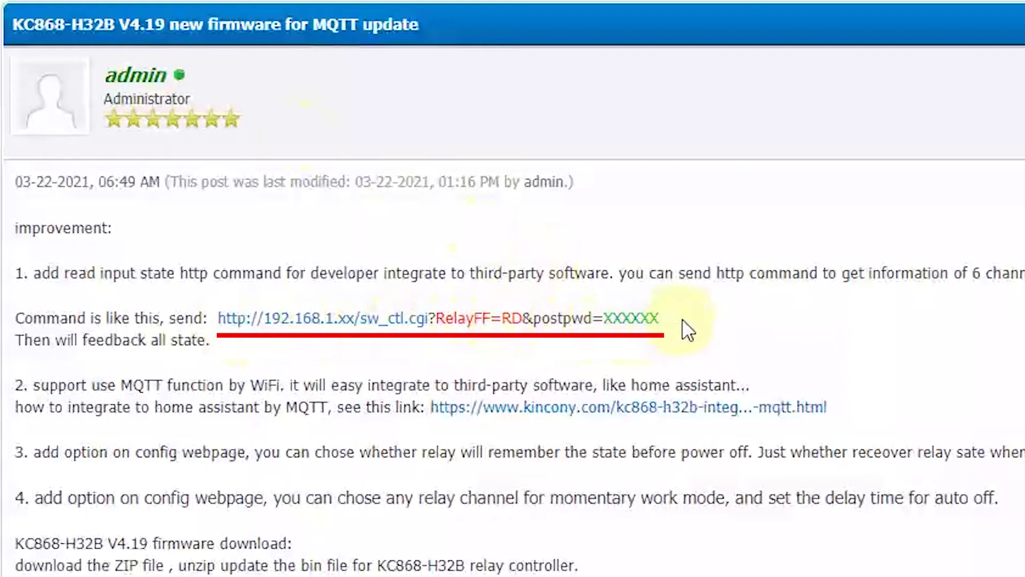
Highlight the sample read-state URL, the MQTT function text and the relay state memory option
{"action": "left_click_drag", "start_coordinate": [686, 319], "coordinate": [221, 319]}
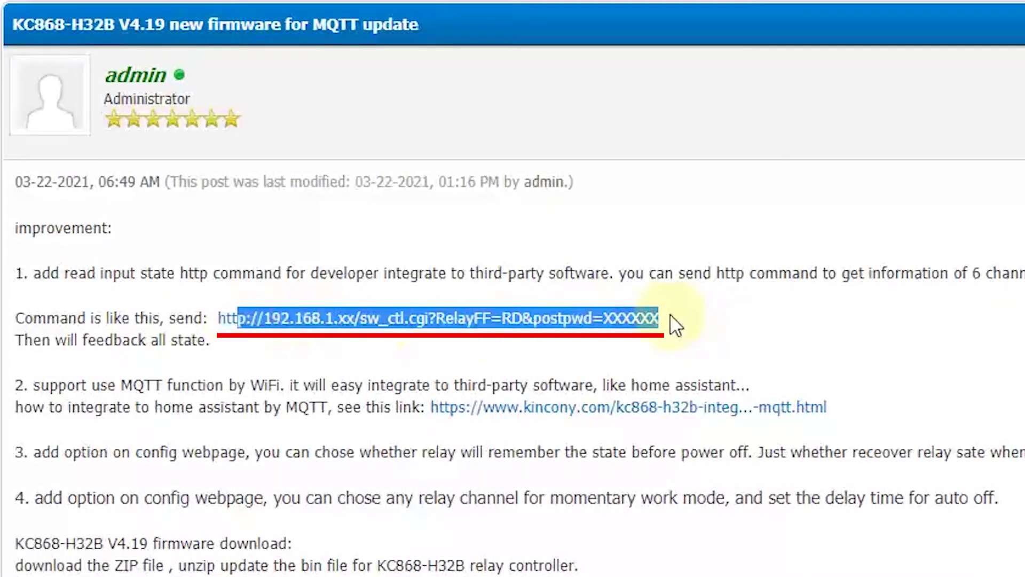
{"action": "left_click", "coordinate": [718, 316]}
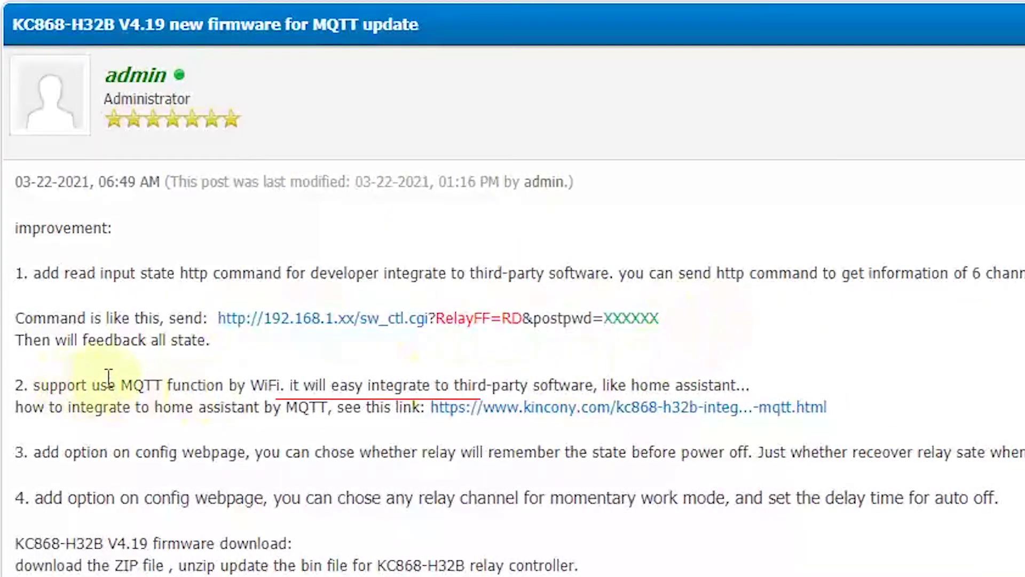
{"action": "left_click_drag", "start_coordinate": [123, 381], "coordinate": [217, 384]}
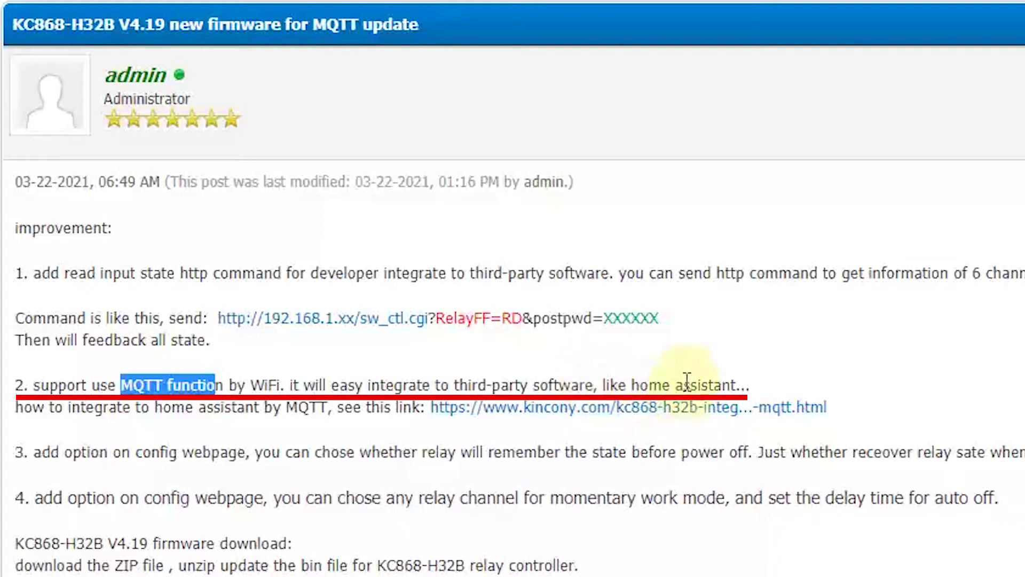
{"action": "left_click", "coordinate": [62, 451]}
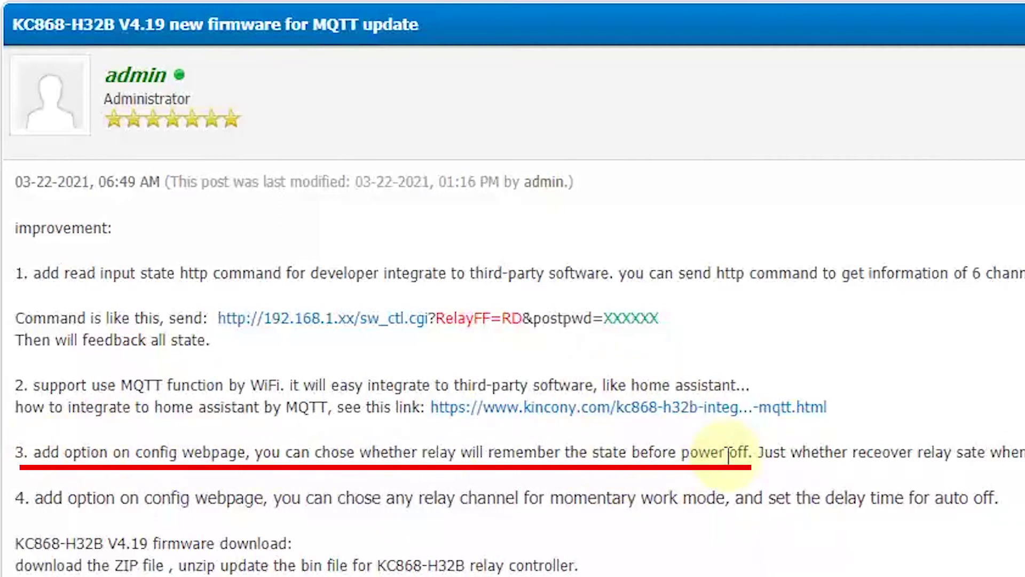
{"action": "left_click_drag", "start_coordinate": [516, 452], "coordinate": [716, 477]}
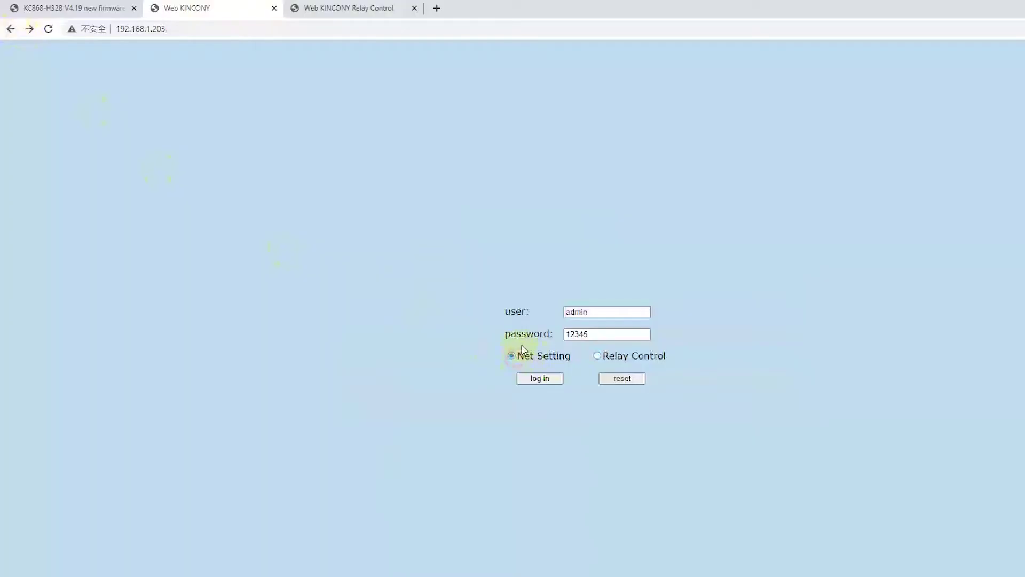
Log into the settings page, change Relay Recovery from Yes to No, and save
{"action": "left_click", "coordinate": [554, 380]}
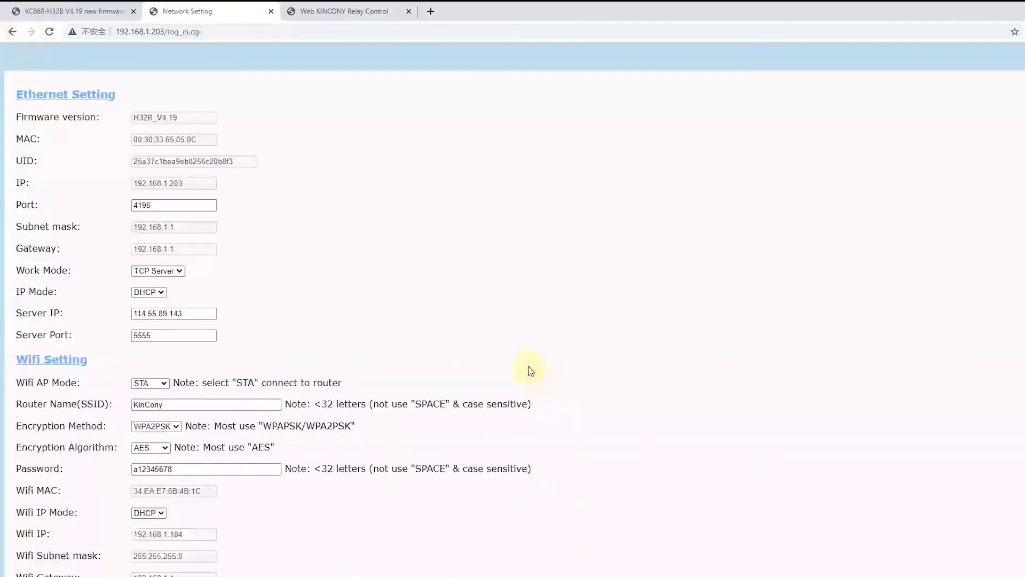
{"action": "scroll", "coordinate": [530, 370], "scroll_direction": "down", "scroll_amount": 6}
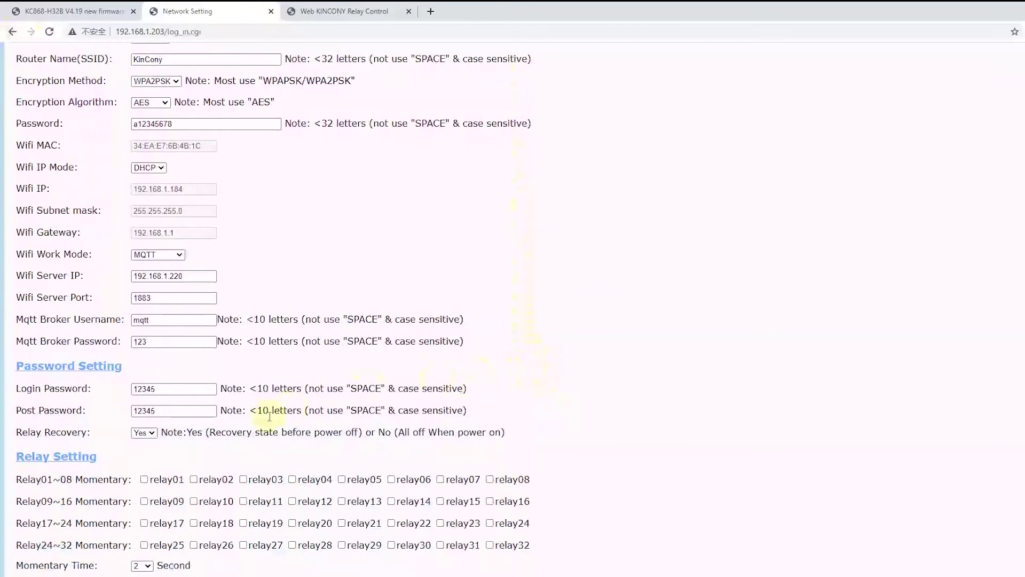
{"action": "left_click_drag", "start_coordinate": [12, 437], "coordinate": [88, 434]}
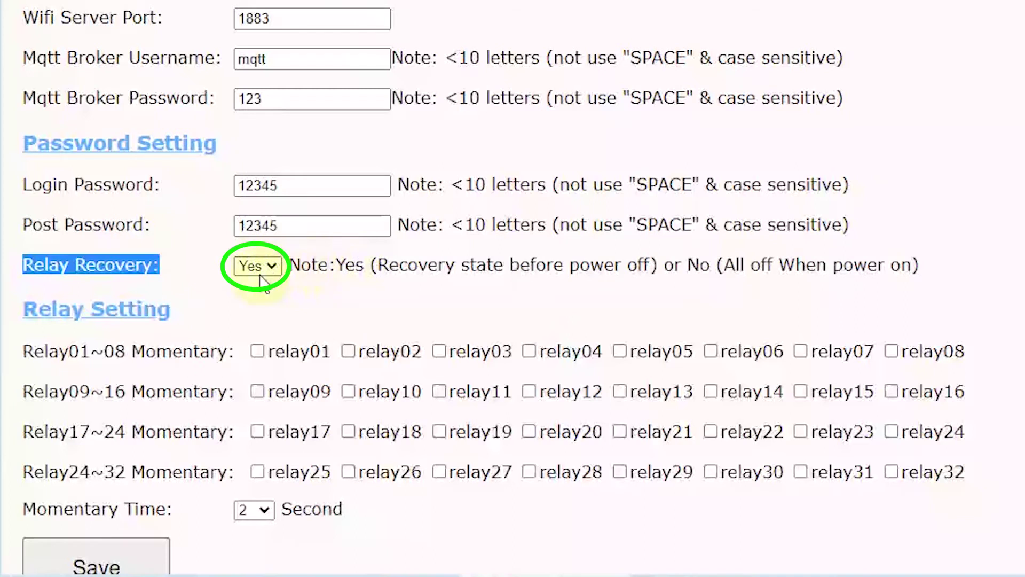
{"action": "left_click", "coordinate": [319, 278]}
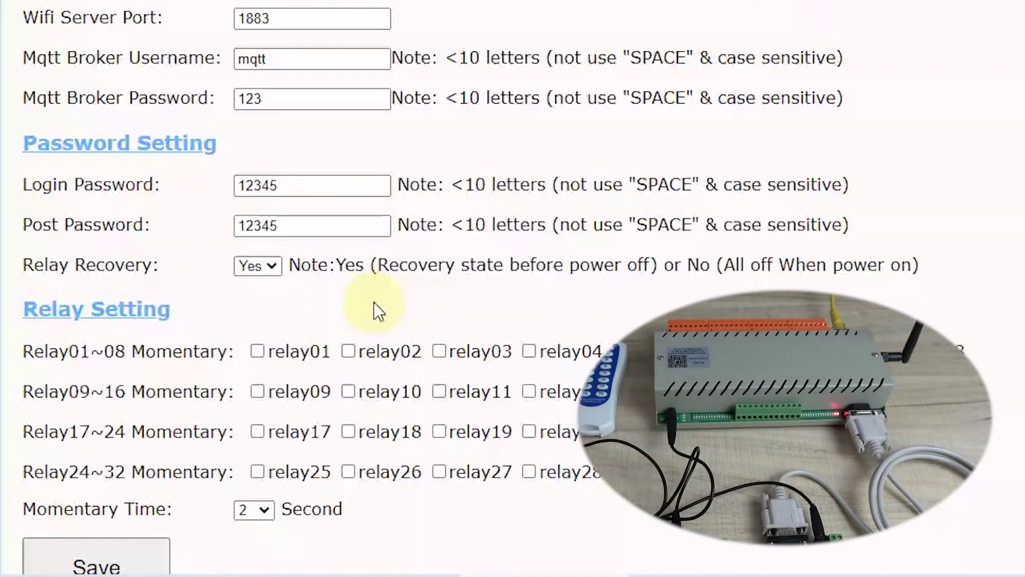
{"action": "left_click", "coordinate": [268, 267]}
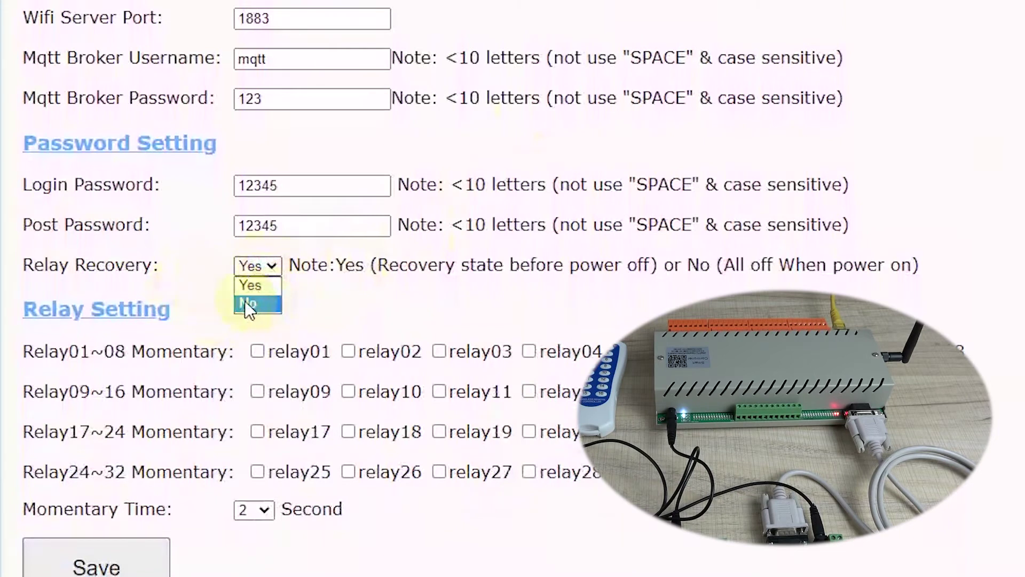
{"action": "left_click", "coordinate": [265, 302]}
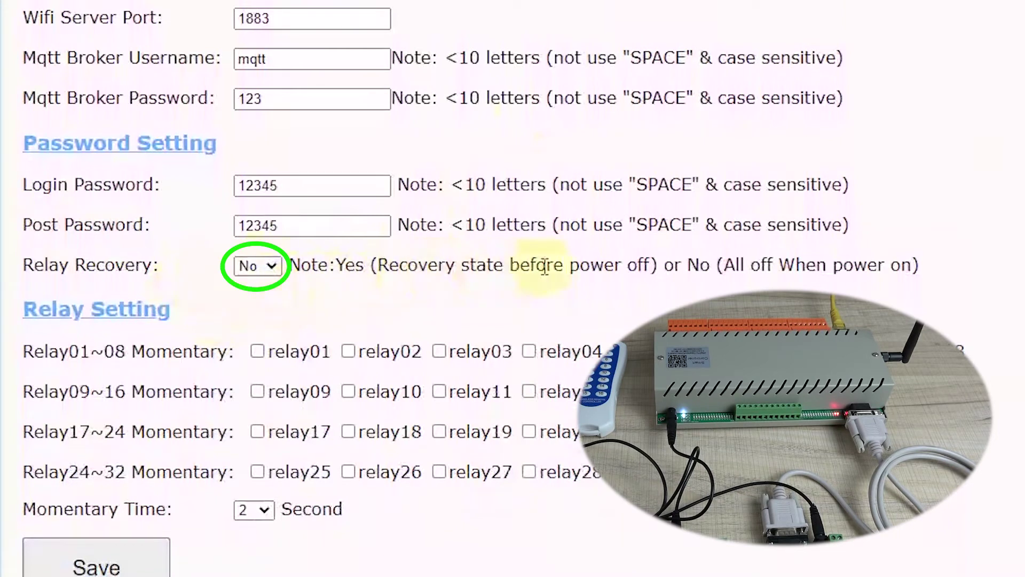
{"action": "left_click", "coordinate": [144, 567]}
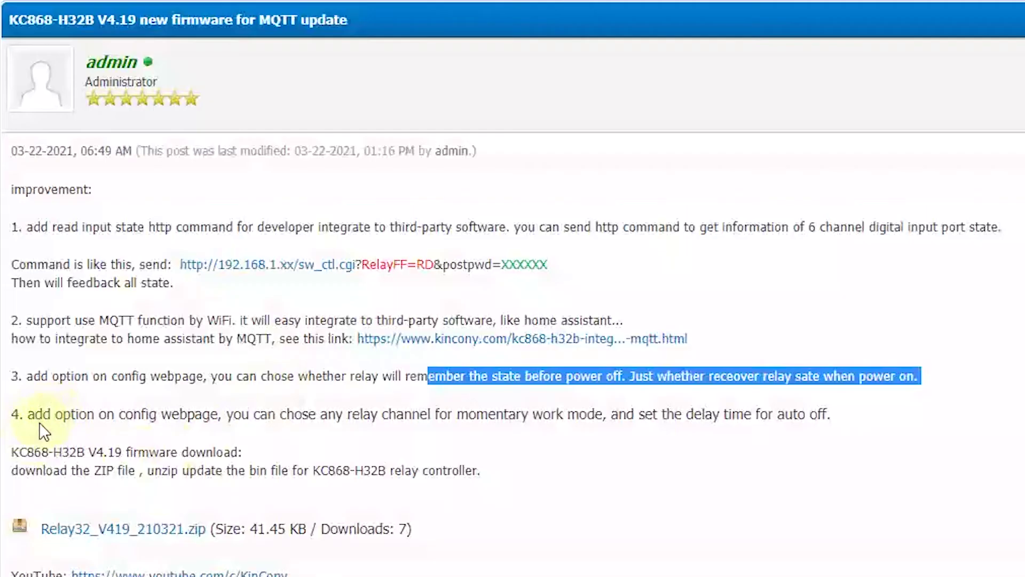
Highlight the forum note about momentary relays, then return to the Network Setting page
{"action": "left_click_drag", "start_coordinate": [41, 422], "coordinate": [527, 426]}
{"action": "left_click", "coordinate": [529, 417]}
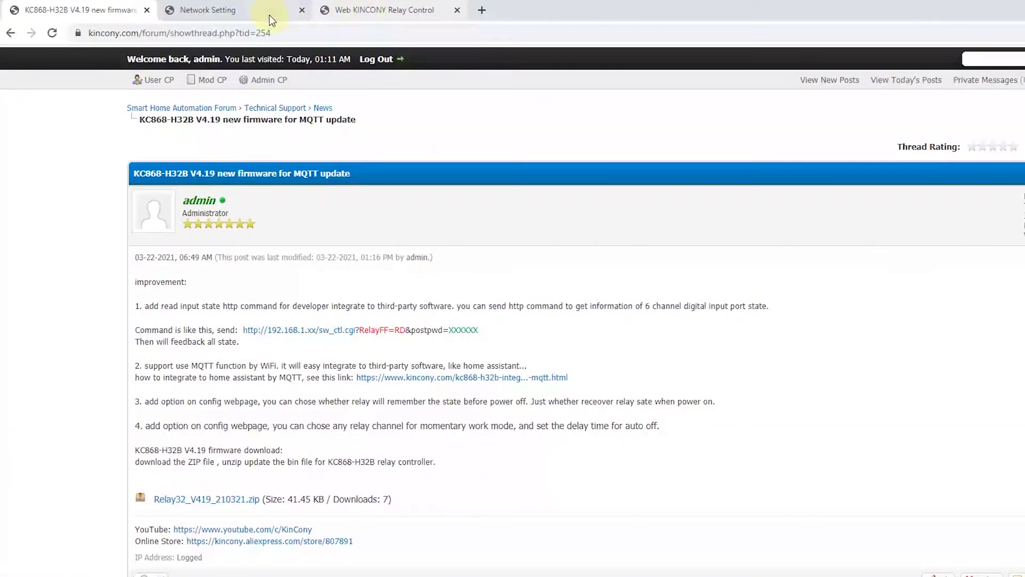
{"action": "left_click", "coordinate": [270, 9]}
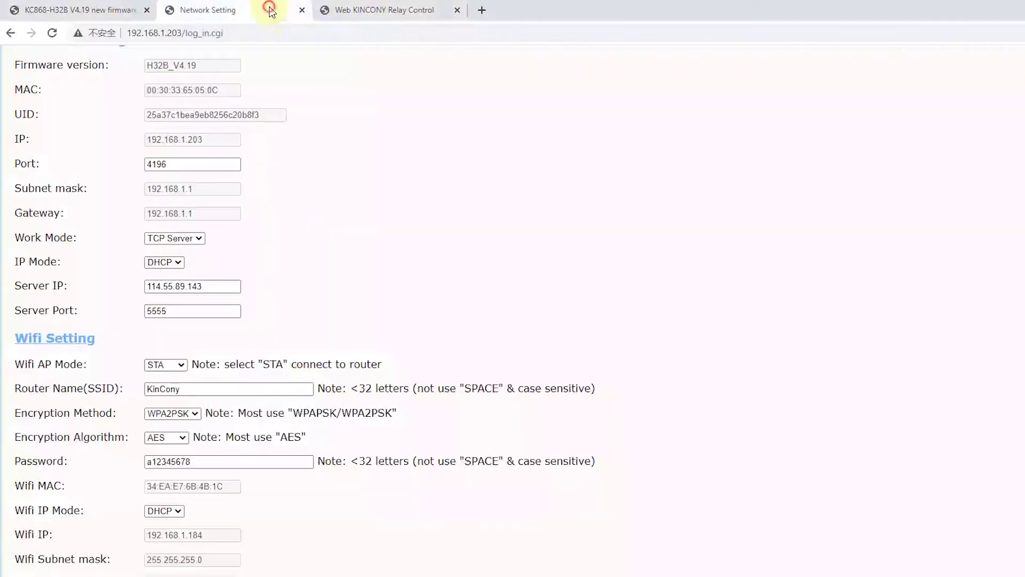
Mark Relay01 and Relay02 momentary in Relay Setting, keeping Momentary Time at 2 seconds
{"action": "scroll", "coordinate": [315, 507], "scroll_direction": "down", "scroll_amount": 8}
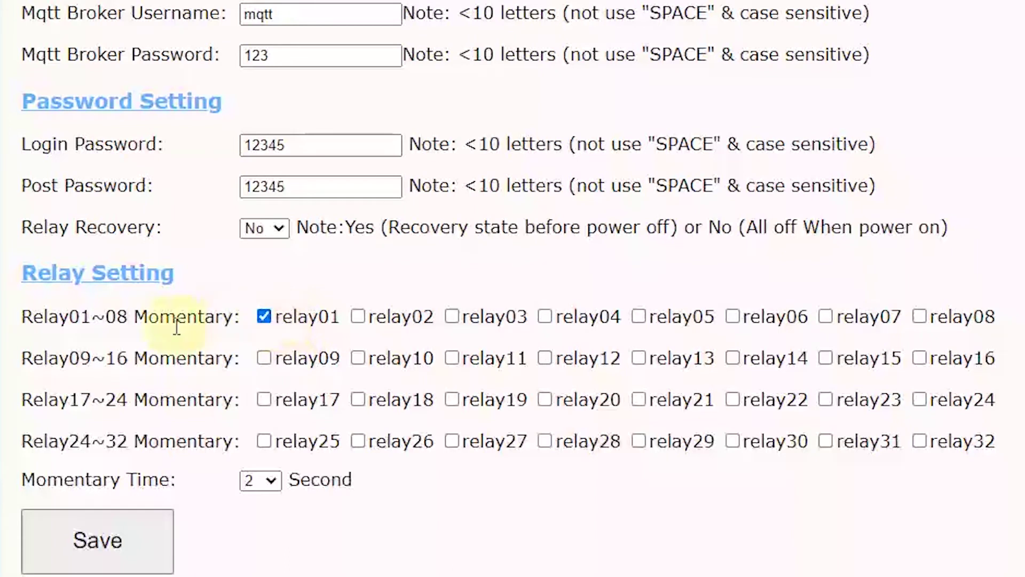
{"action": "left_click_drag", "start_coordinate": [136, 316], "coordinate": [219, 320]}
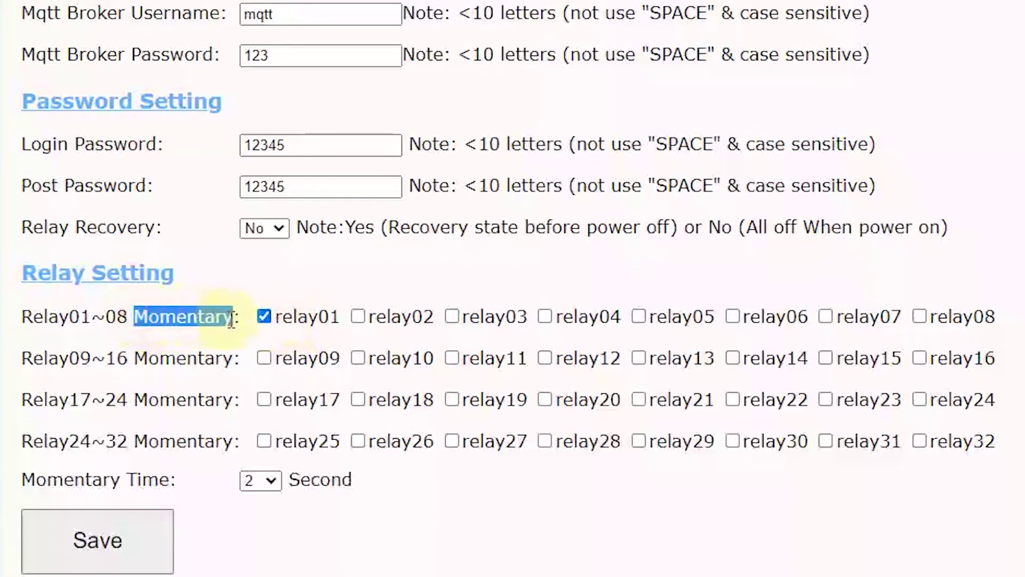
{"action": "left_click", "coordinate": [288, 317]}
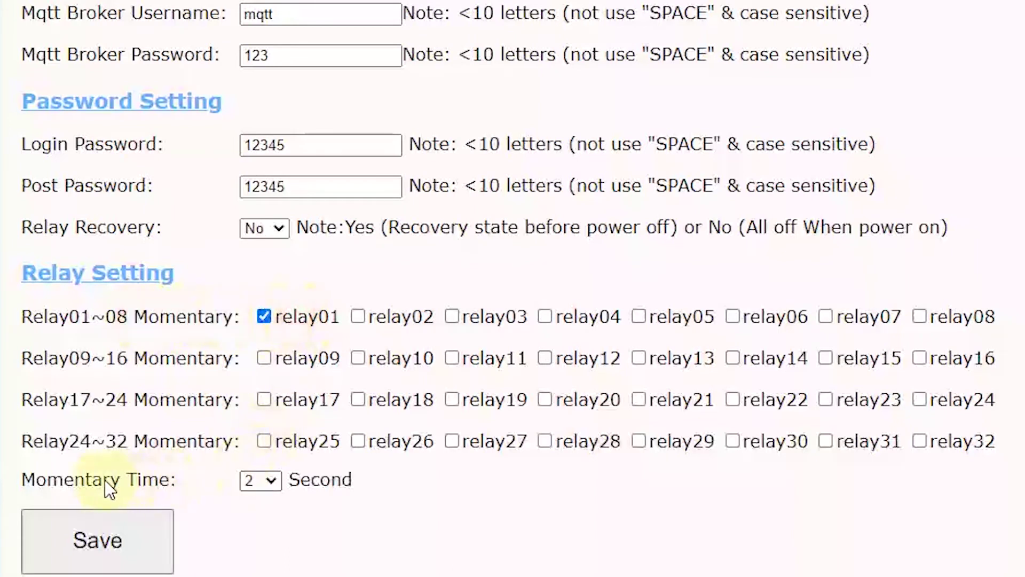
{"action": "left_click", "coordinate": [278, 484]}
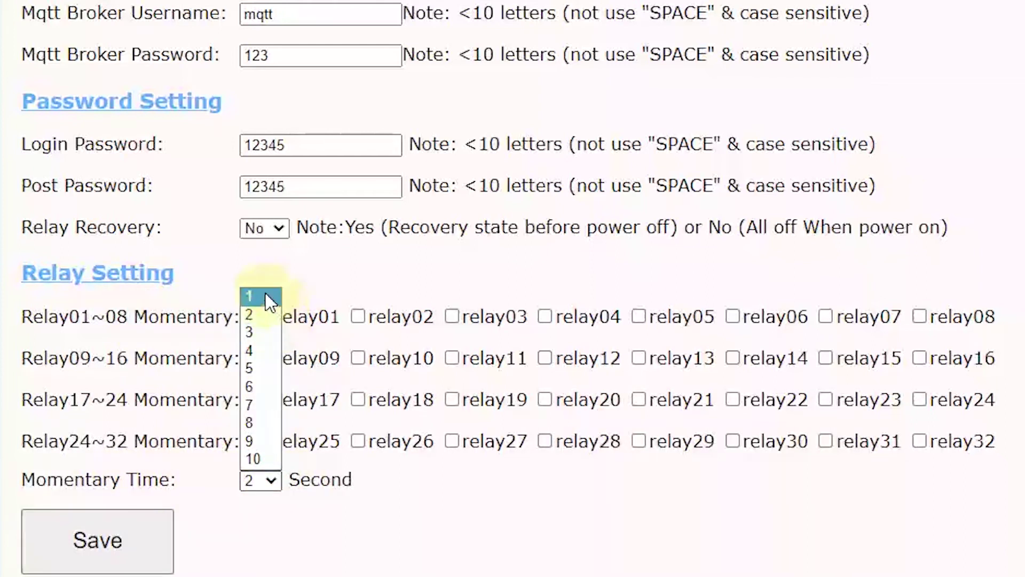
{"action": "left_click", "coordinate": [435, 510]}
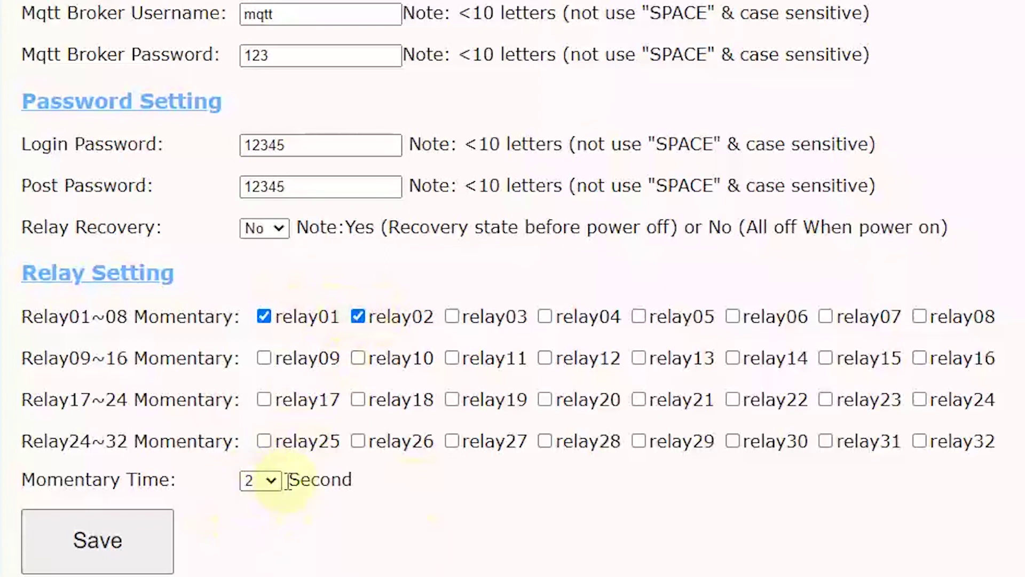
Save the momentary relay settings and confirm the firmware version reads H32B_V4.19
{"action": "left_click", "coordinate": [156, 537]}
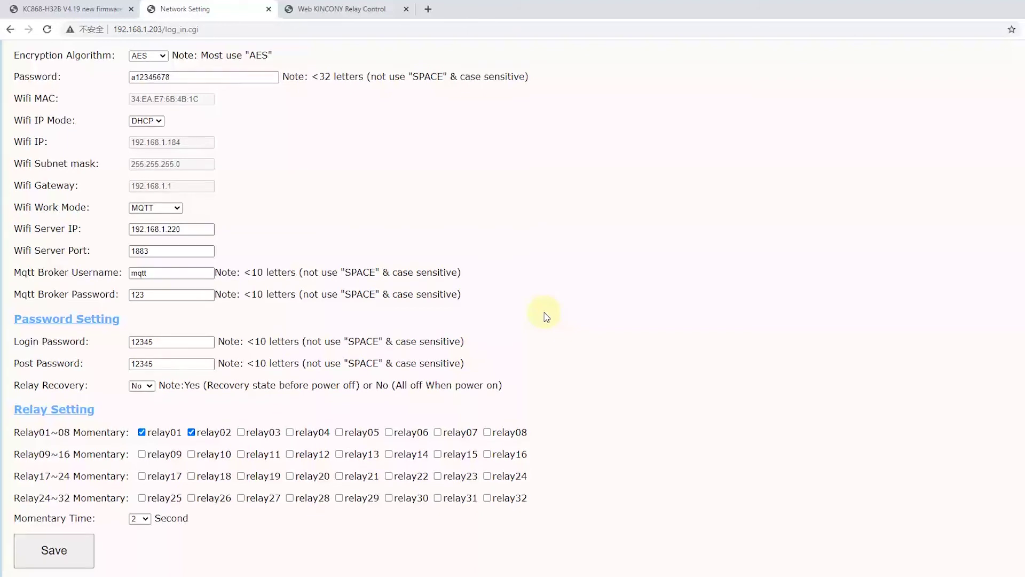
{"action": "scroll", "coordinate": [545, 316], "scroll_direction": "up", "scroll_amount": 8}
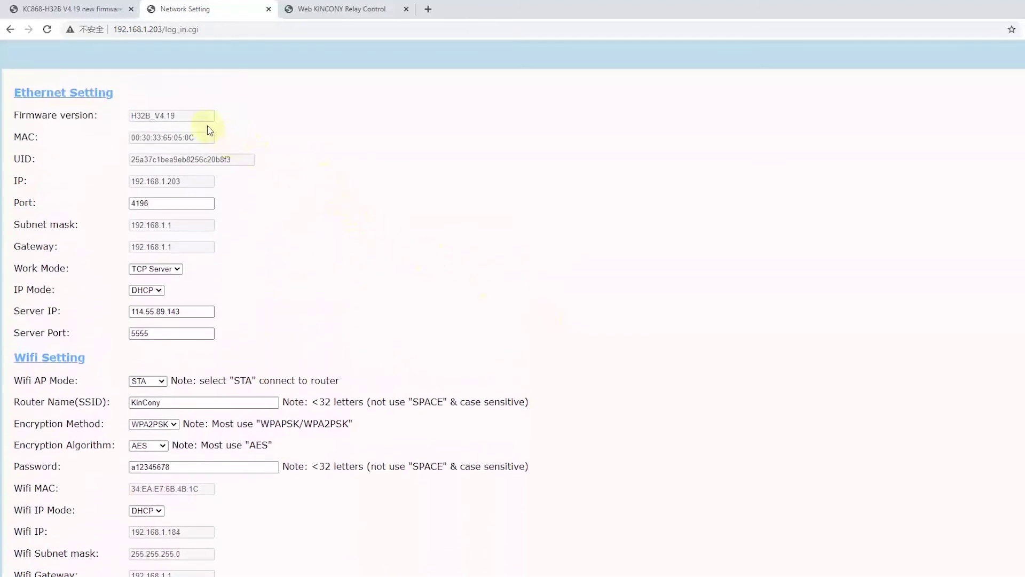
{"action": "mouse_move", "coordinate": [187, 120]}
{"action": "left_mouse_down"}
{"action": "mouse_move", "coordinate": [125, 115]}
{"action": "mouse_move", "coordinate": [186, 115]}
{"action": "left_mouse_up"}
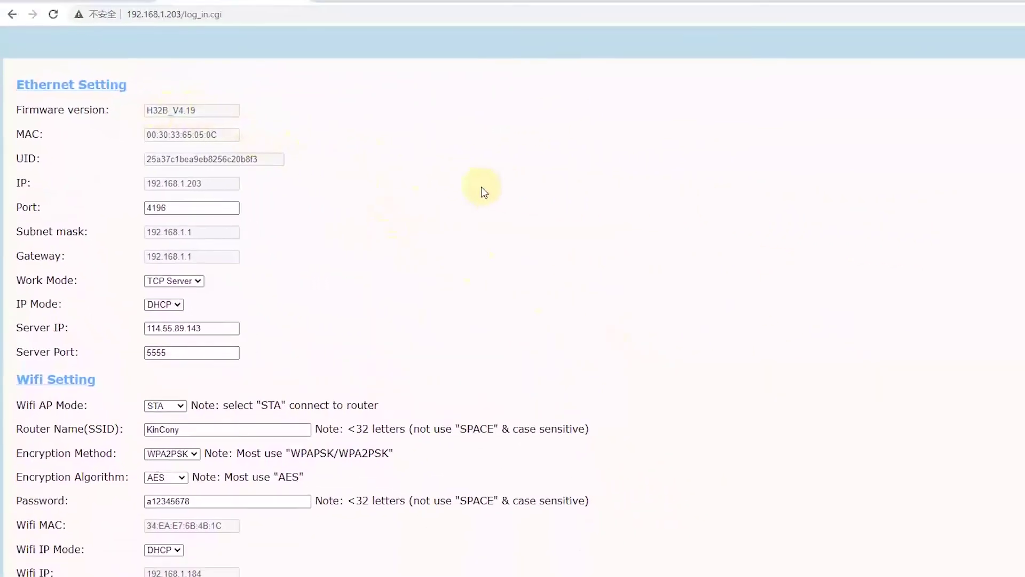